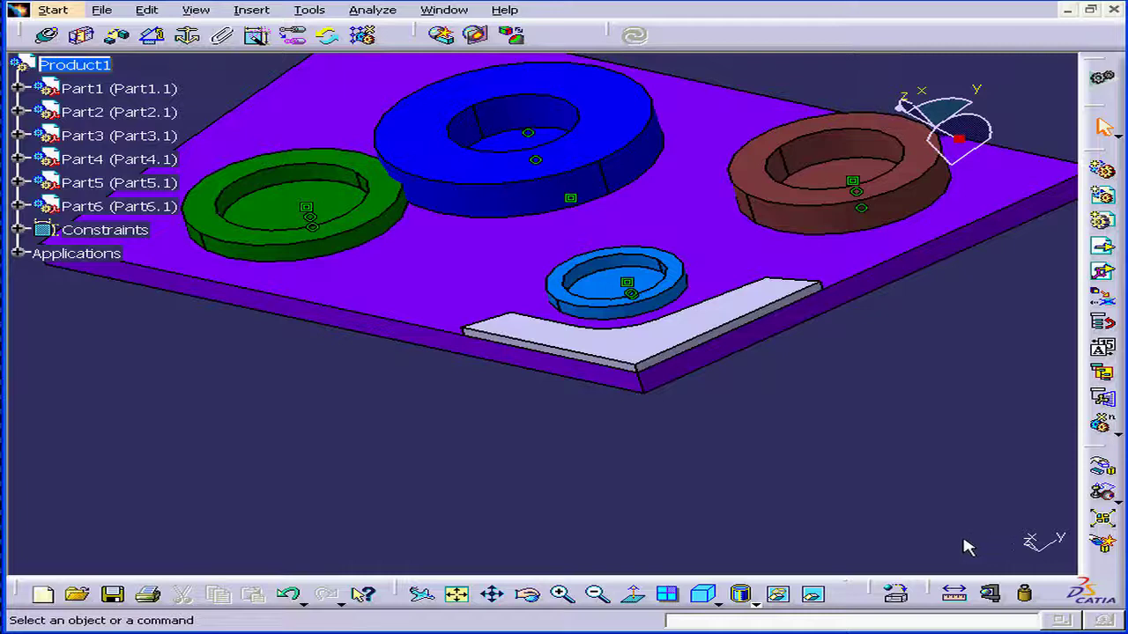
# Show the Assembly Features toolbar and float its torn-off commands at the bottom of the workspace.
pyautogui.click(196, 9)
pyautogui.moveTo(214, 35)
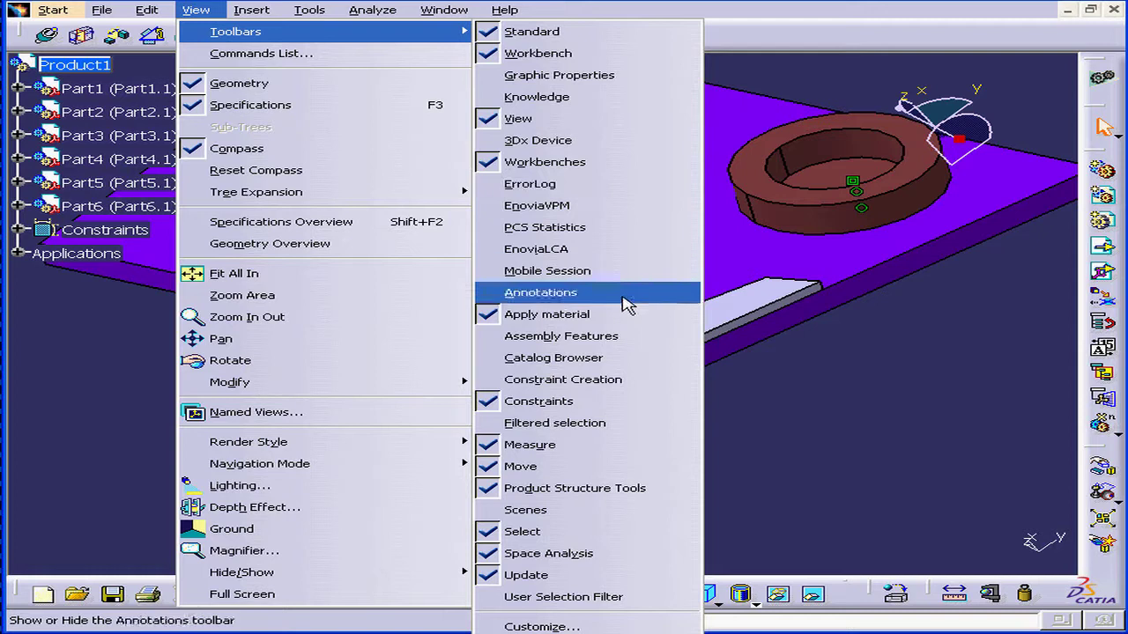
pyautogui.click(617, 336)
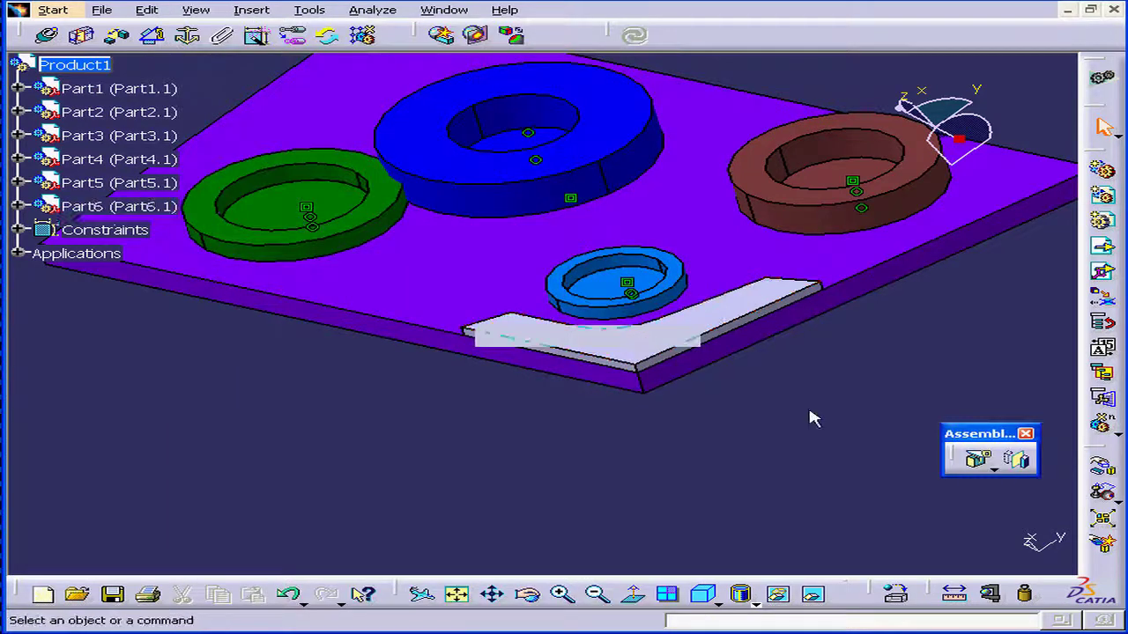
pyautogui.click(994, 470)
pyautogui.moveTo(1013, 490); pyautogui.dragTo(674, 569)
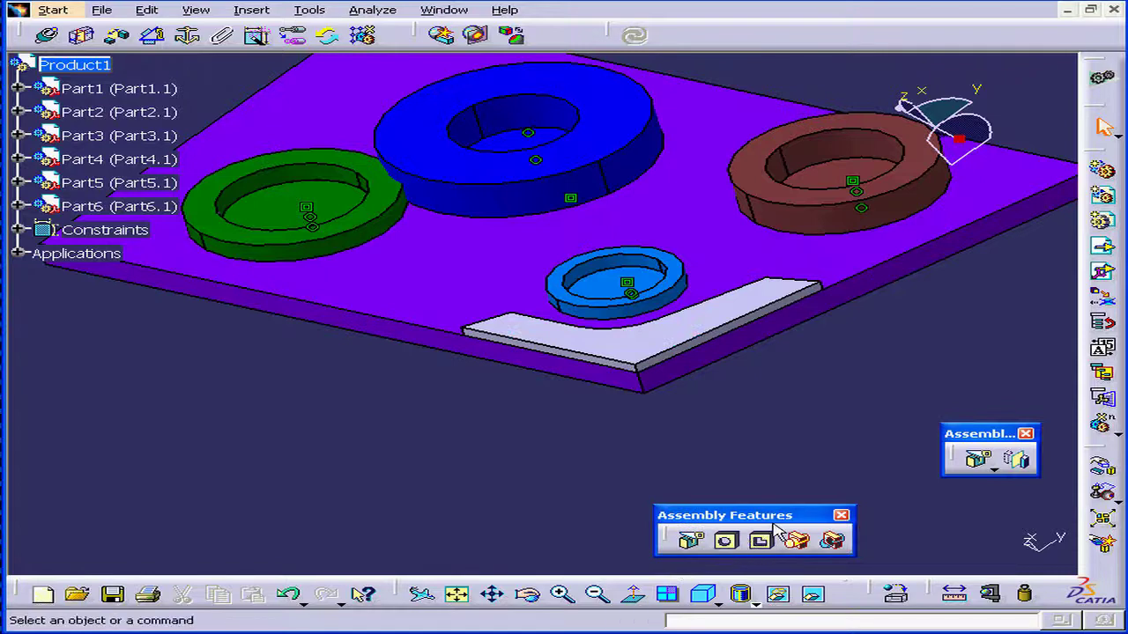
pyautogui.click(728, 542)
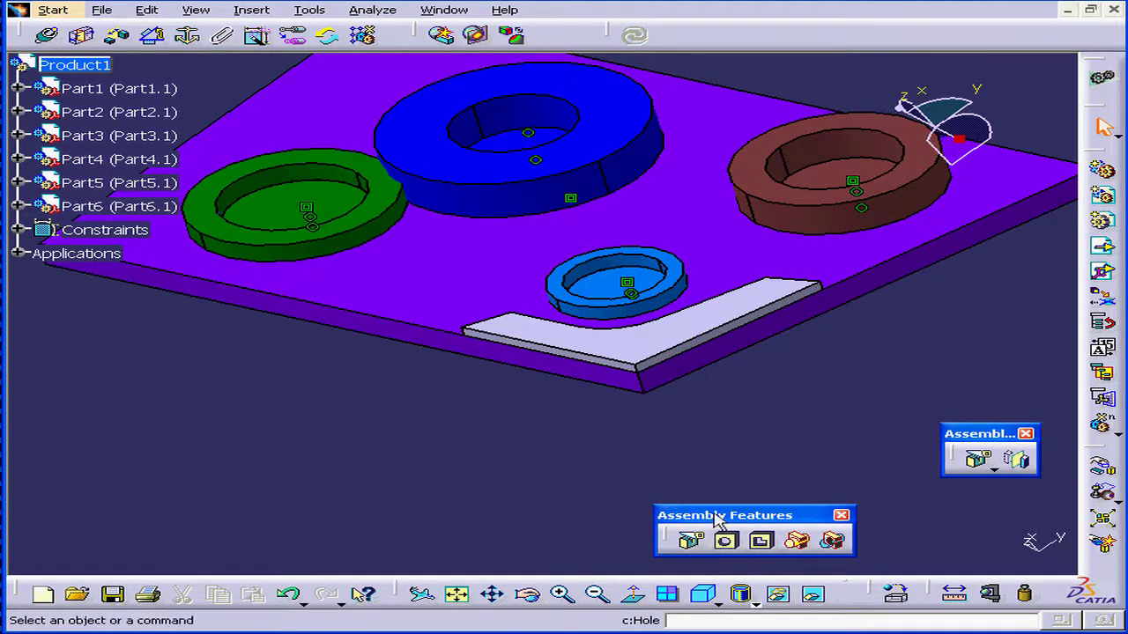
# Start an assembly hole on the L-plate's top face, referencing the L-plate and base-plate edges.
pyautogui.click(617, 361)
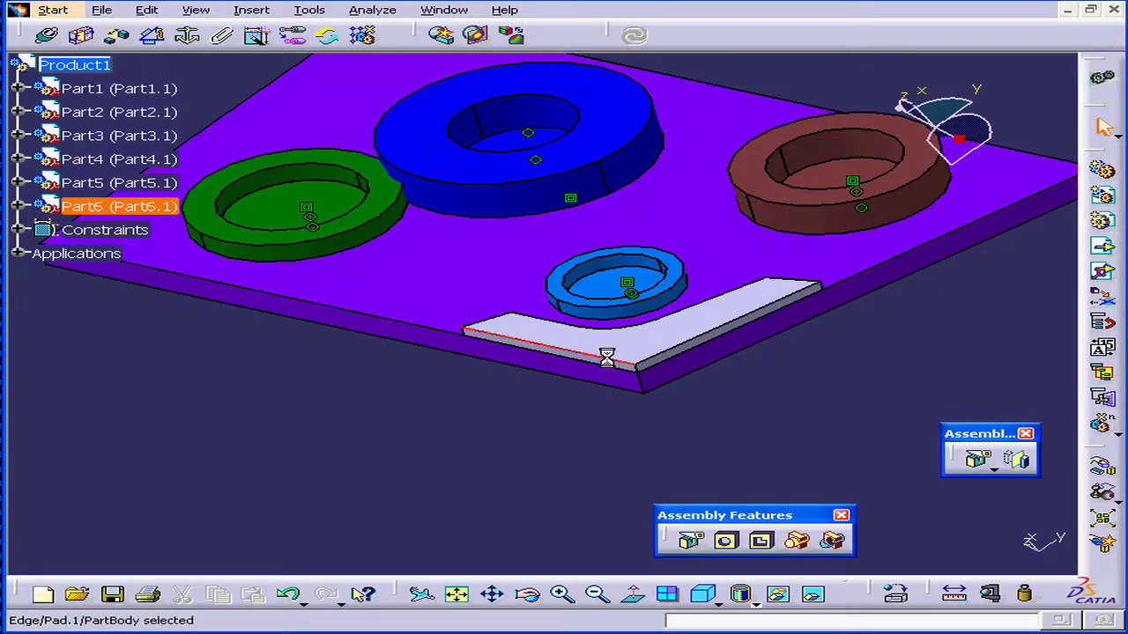
pyautogui.click(674, 357)
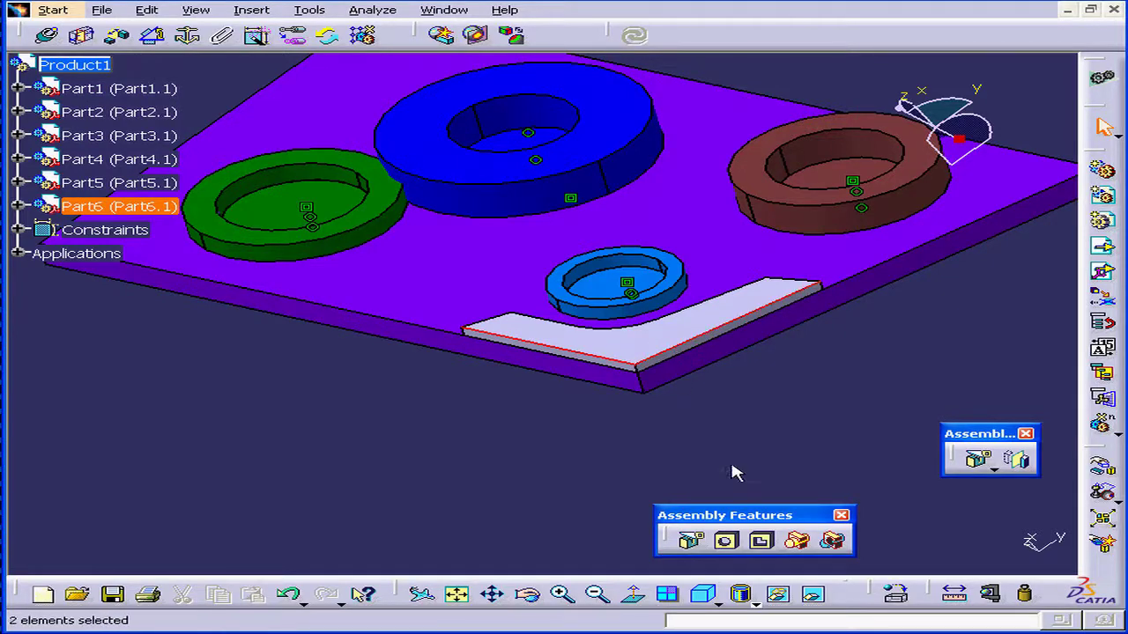
pyautogui.click(728, 543)
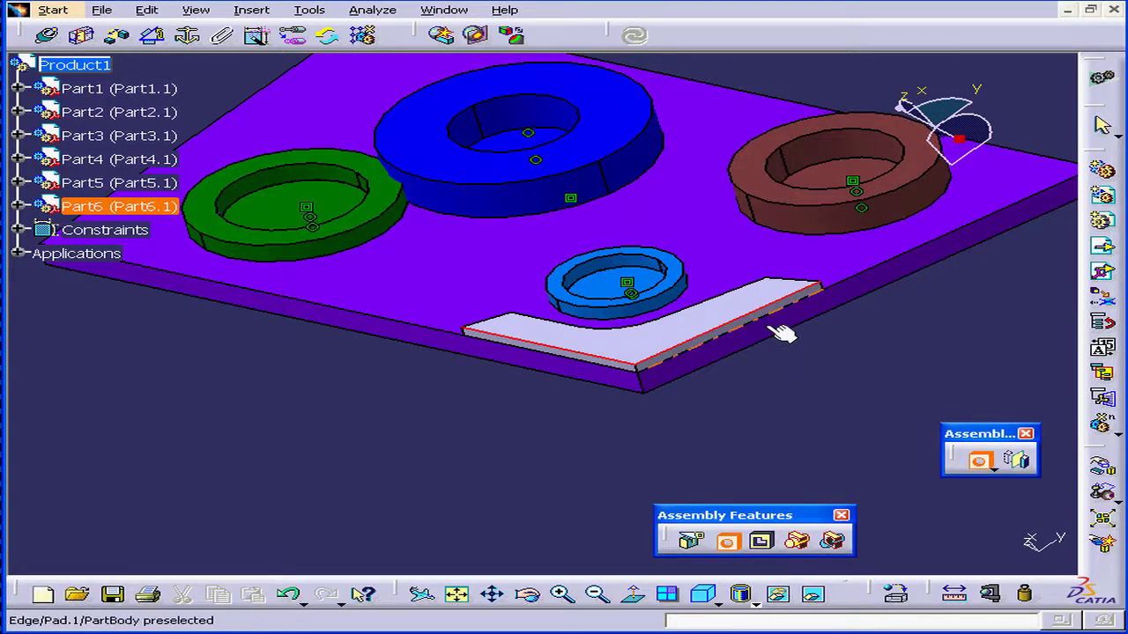
pyautogui.click(659, 341)
pyautogui.moveTo(837, 264); pyautogui.dragTo(805, 273, button='middle')
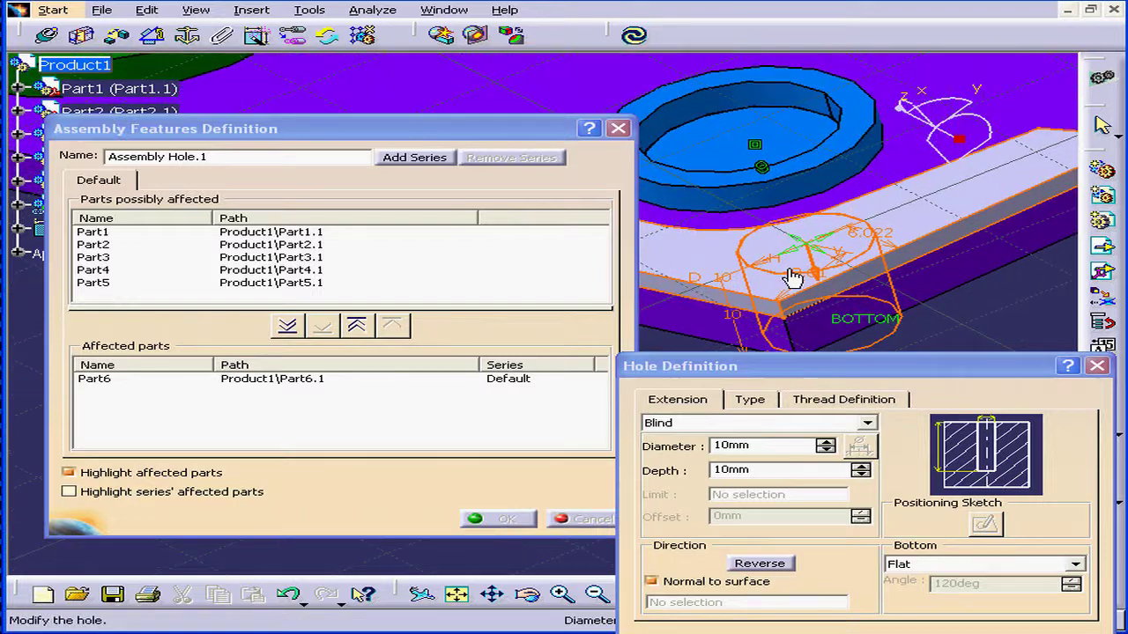
# Change the hole's 6.022 positioning offset to 7.
pyautogui.doubleClick(881, 238)
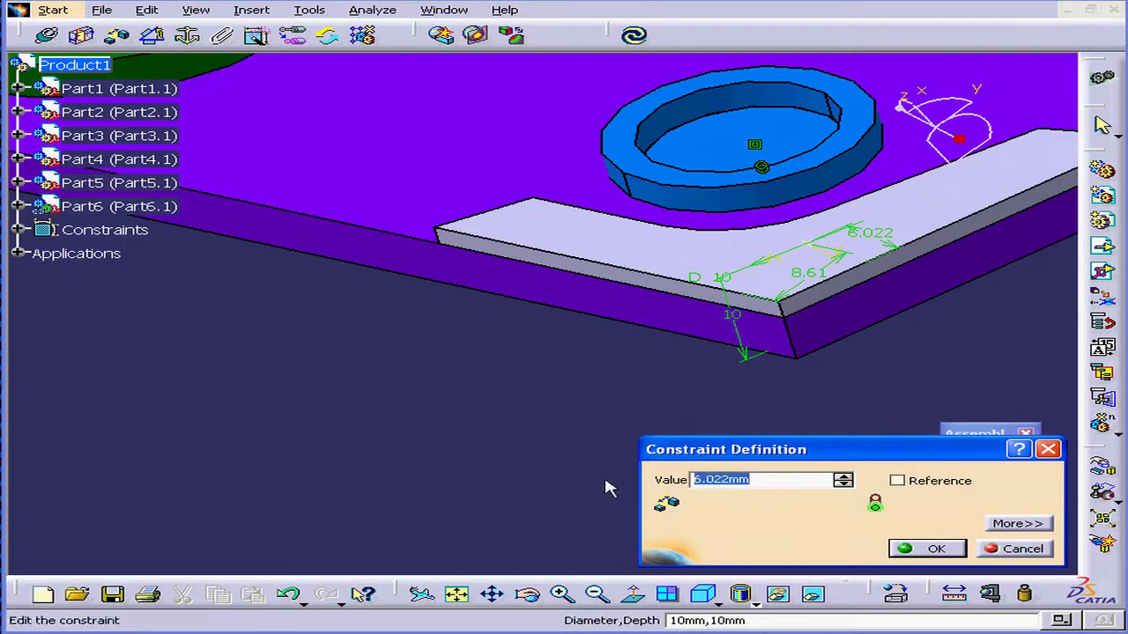
pyautogui.write('7')
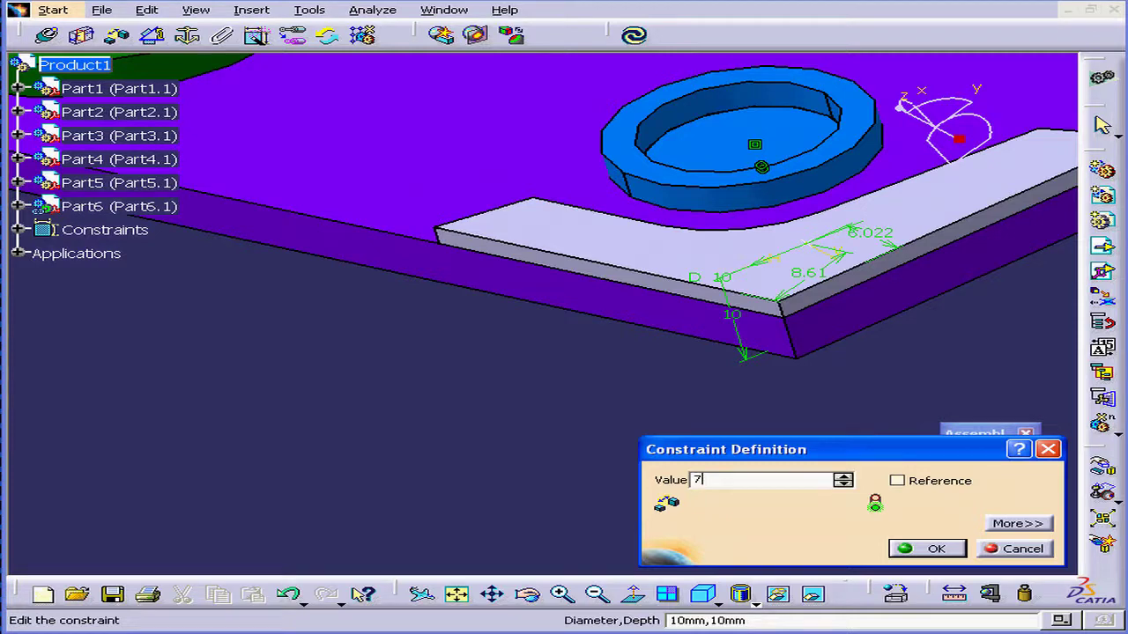
pyautogui.click(925, 548)
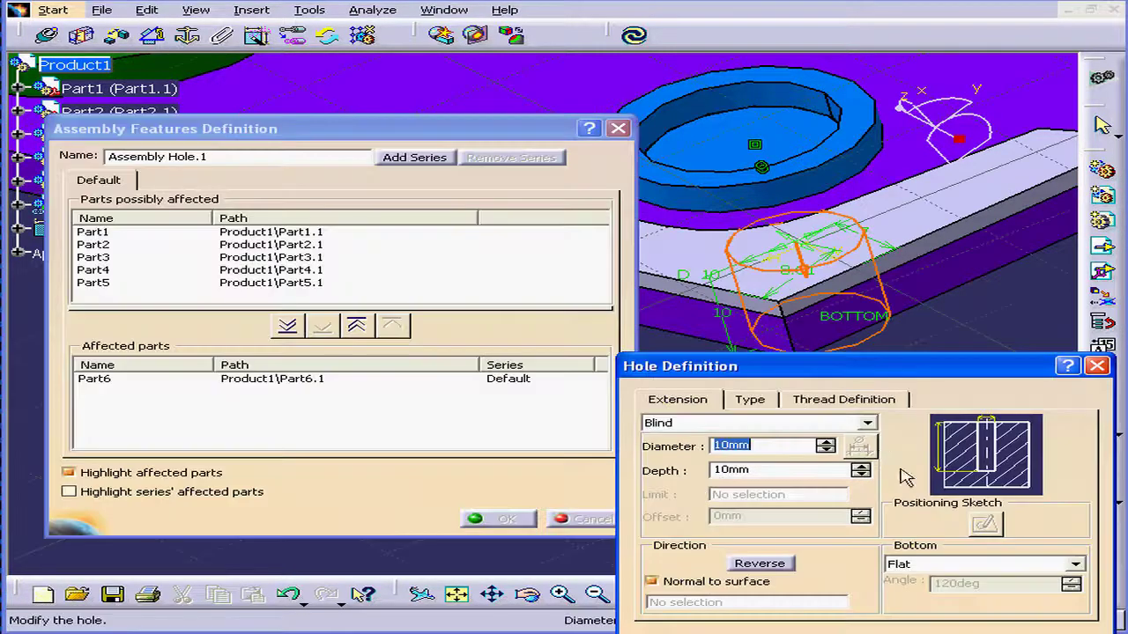
# Change the hole depth from 10mm to 7mm.
pyautogui.middleClick(796, 264)
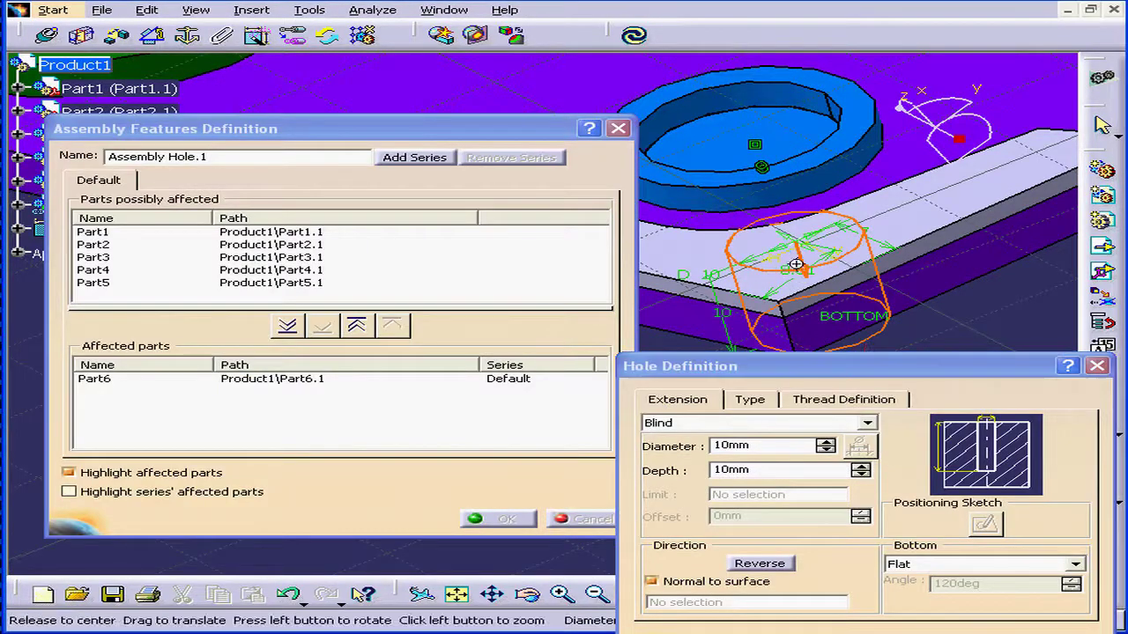
pyautogui.moveTo(798, 260); pyautogui.dragTo(778, 294, button='middle')
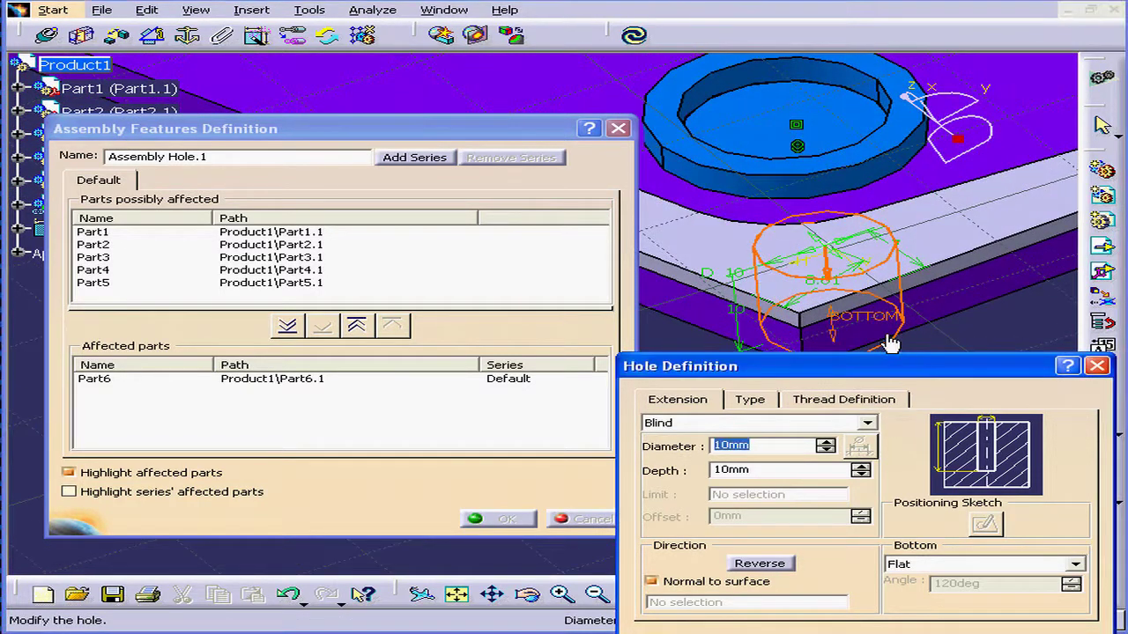
pyautogui.doubleClick(736, 306)
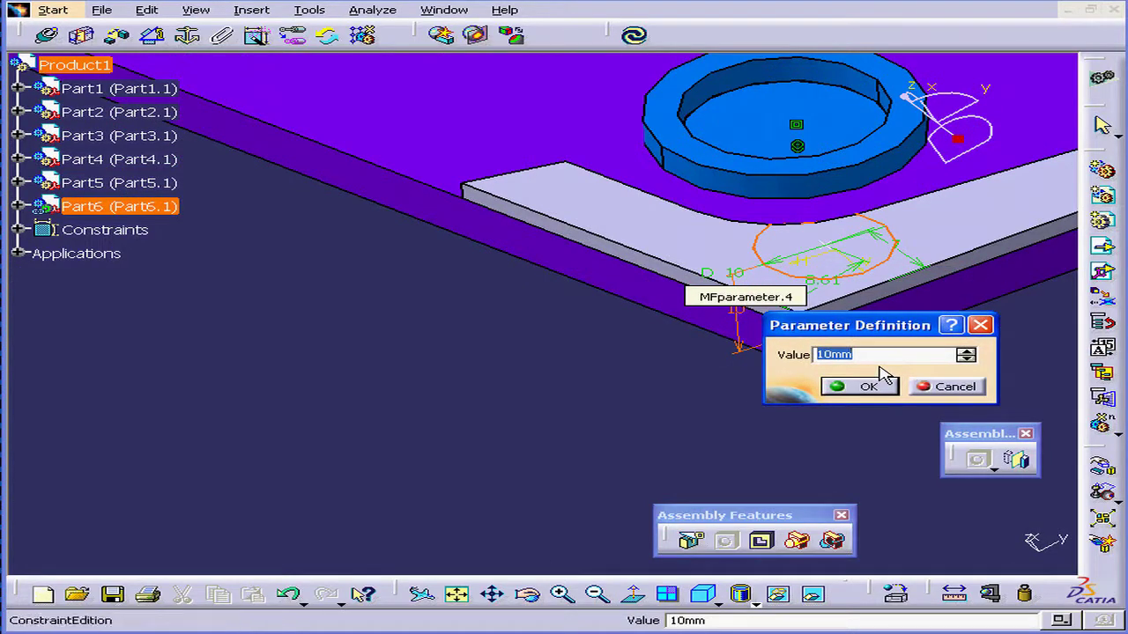
pyautogui.write('7')
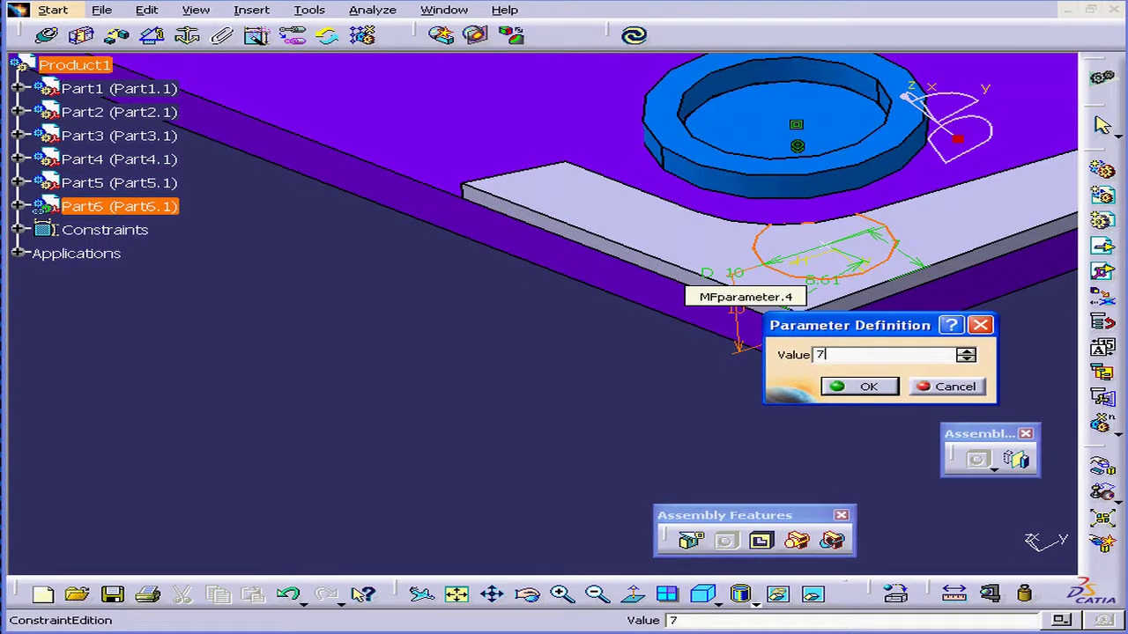
pyautogui.click(860, 386)
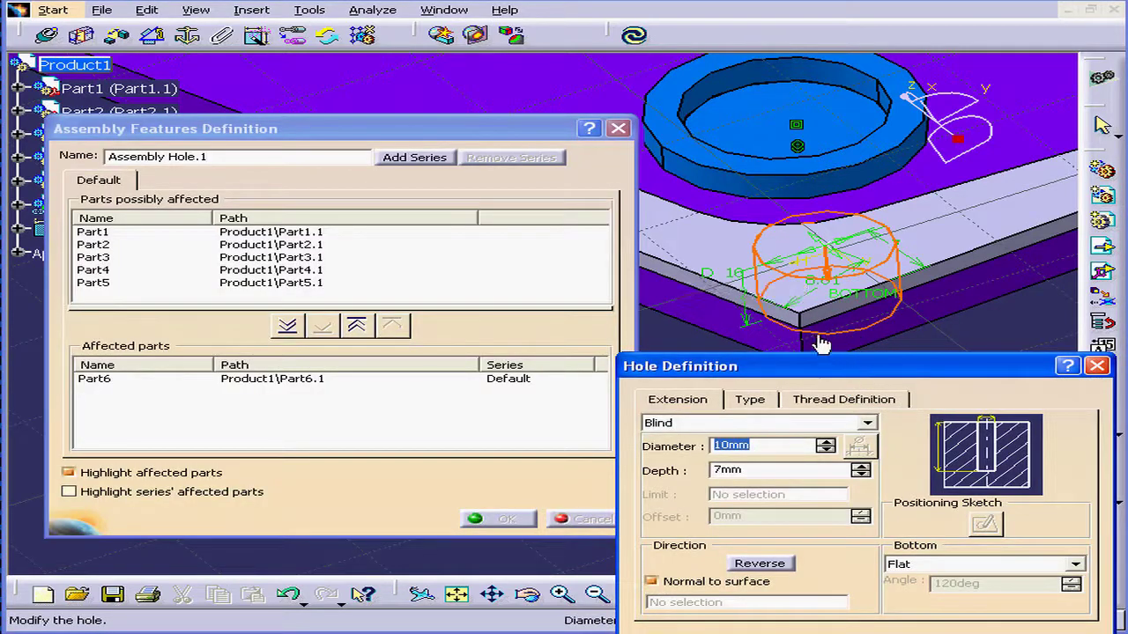
pyautogui.moveTo(819, 366); pyautogui.dragTo(772, 303)
# Make the hole extend Up To Last with a 5mm diameter.
pyautogui.moveTo(869, 251); pyautogui.dragTo(886, 155, button='middle')
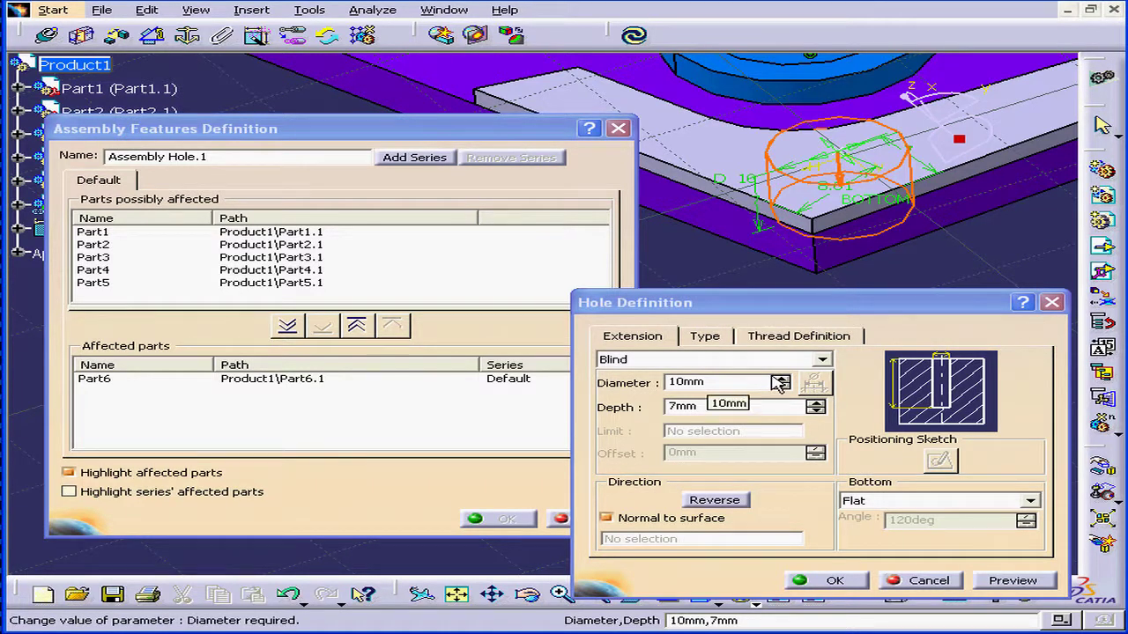
pyautogui.click(824, 360)
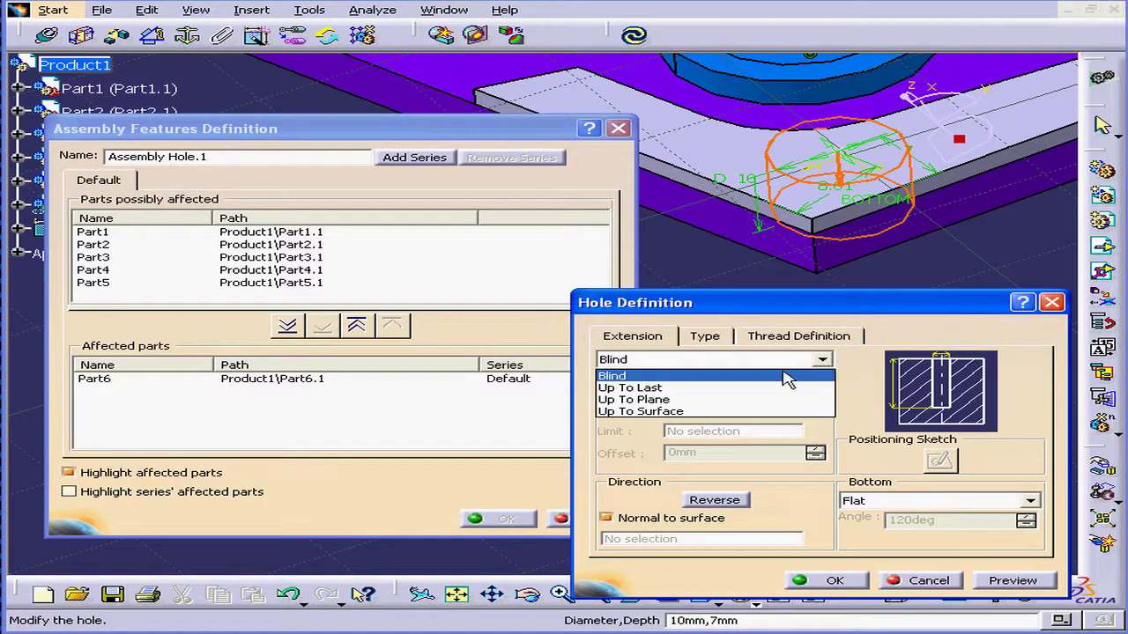
pyautogui.click(759, 389)
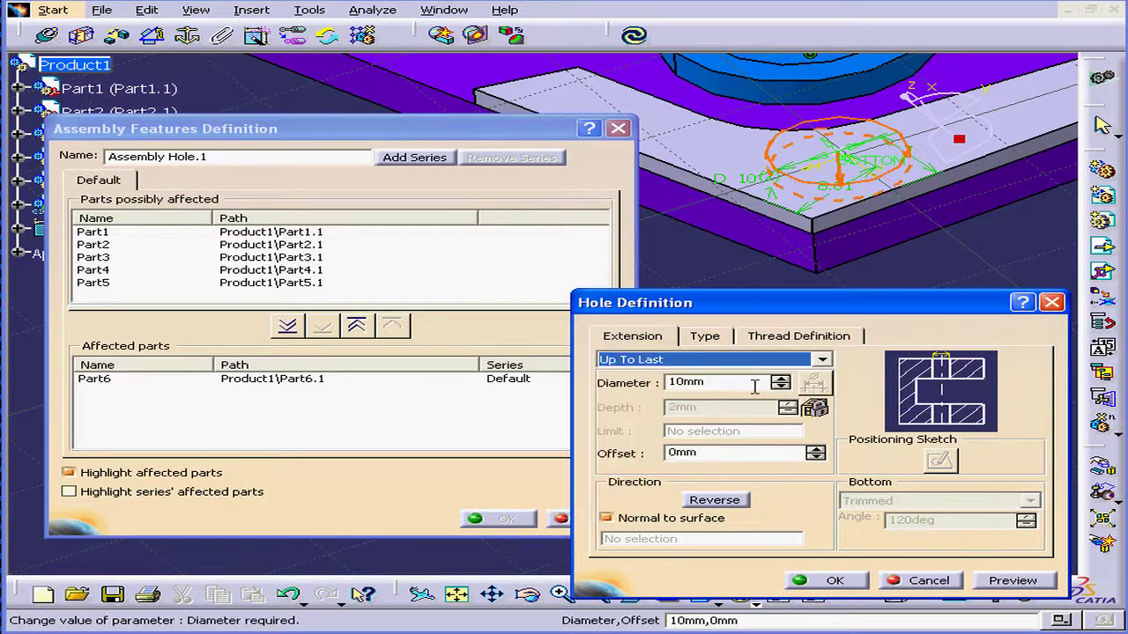
pyautogui.doubleClick(696, 382)
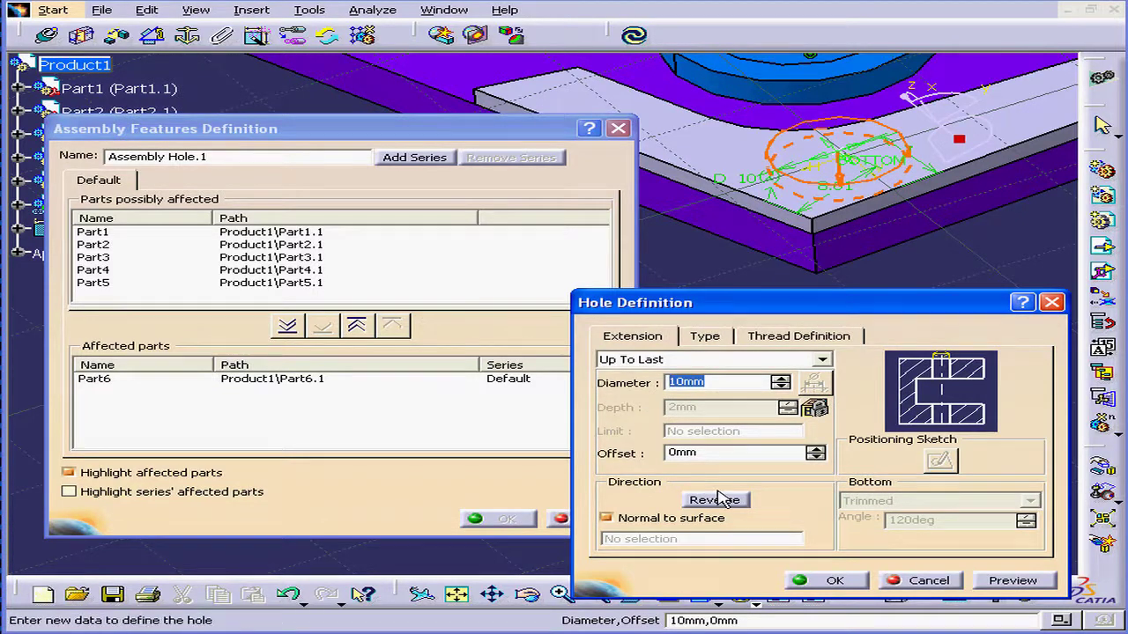
pyautogui.write('5')
pyautogui.press('Tab')
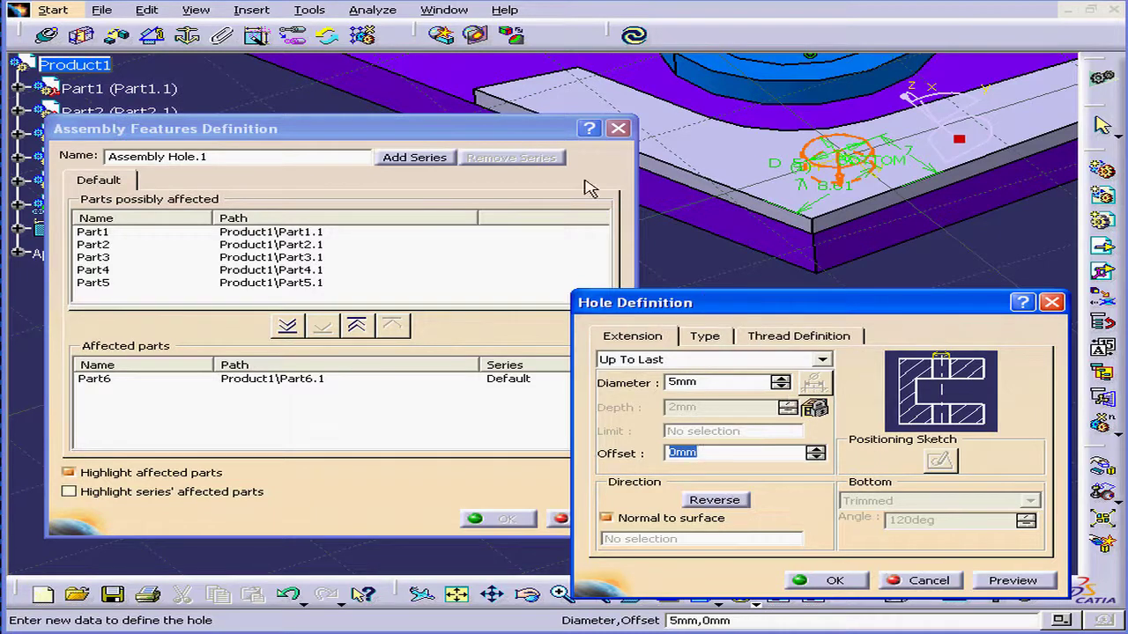
# Add Part1 to the affected parts alongside Part6 and confirm the assembly hole.
pyautogui.moveTo(483, 140); pyautogui.dragTo(476, 193)
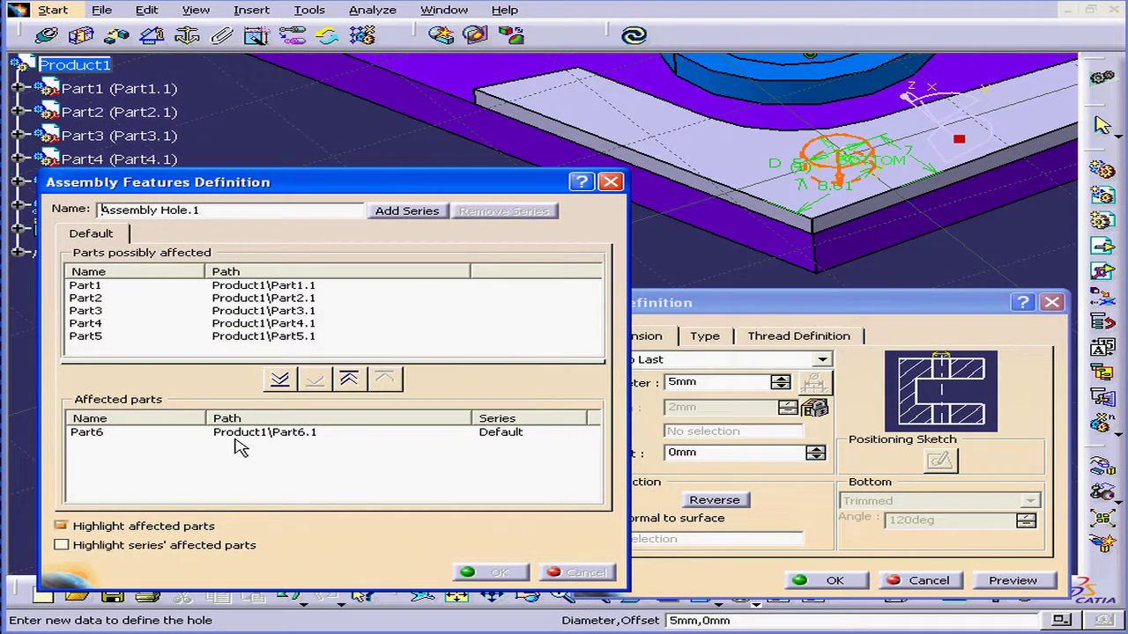
pyautogui.moveTo(236, 182); pyautogui.dragTo(270, 183)
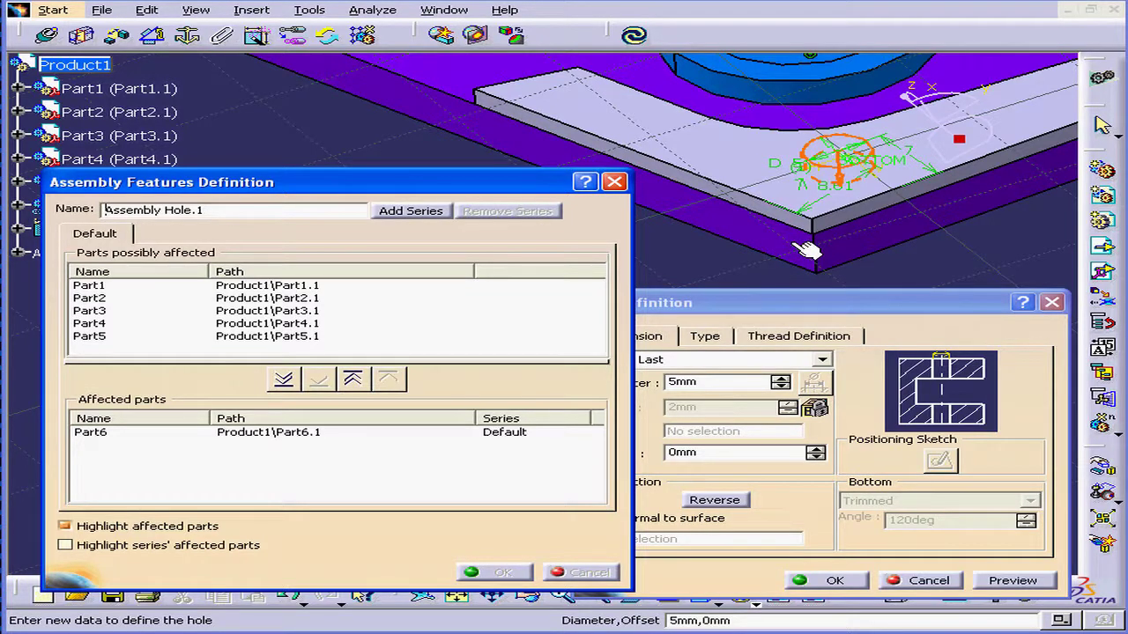
pyautogui.click(235, 287)
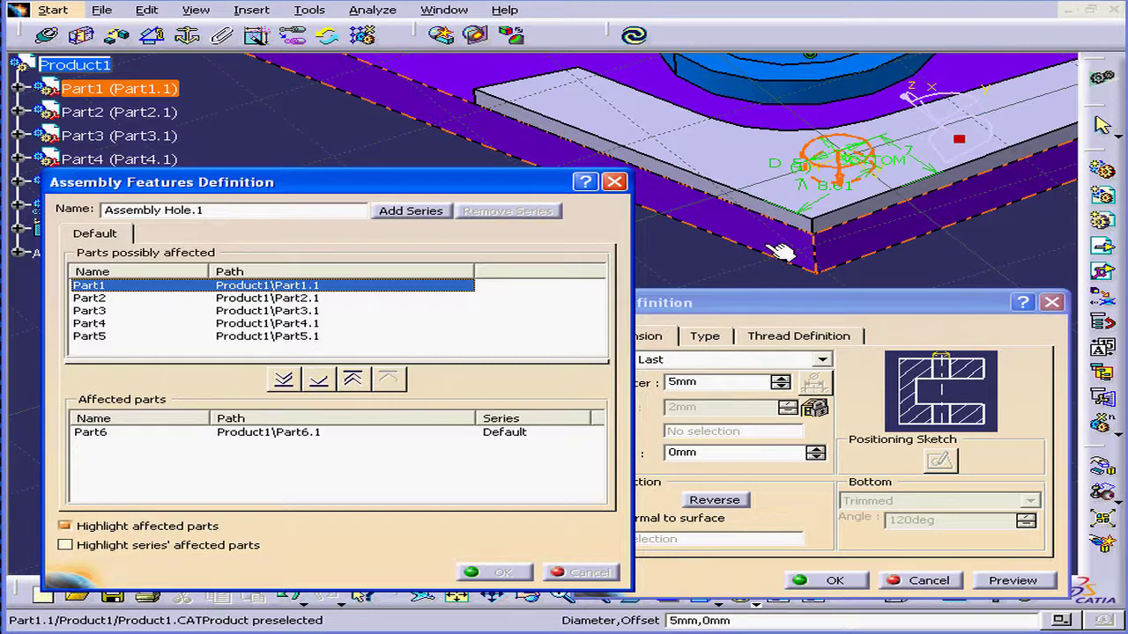
pyautogui.click(321, 382)
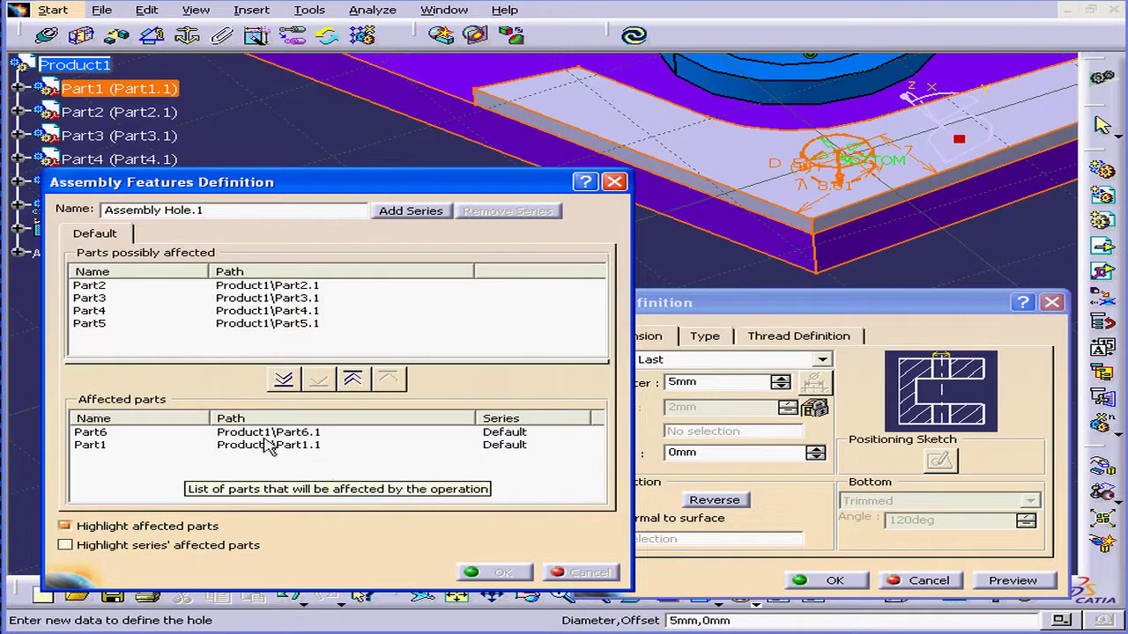
pyautogui.click(66, 527)
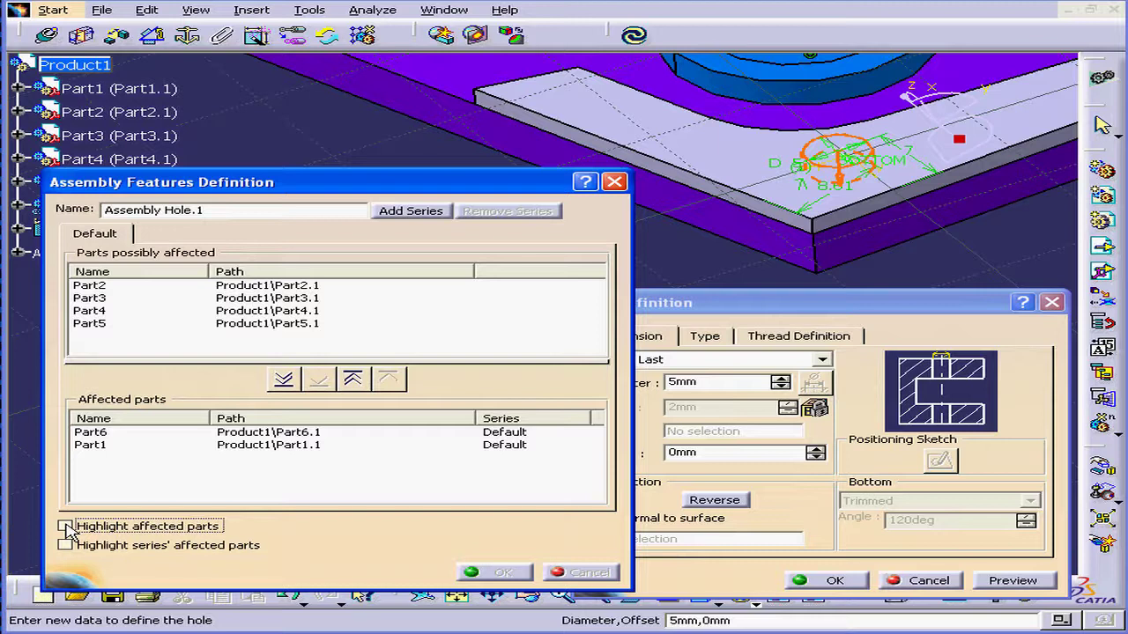
pyautogui.click(66, 527)
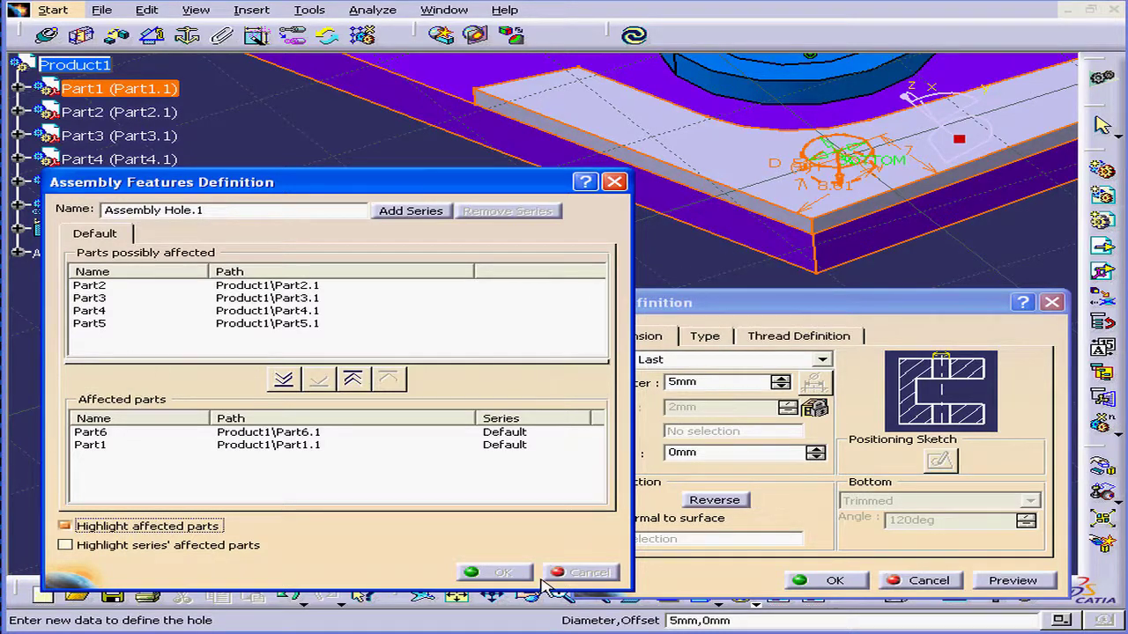
pyautogui.moveTo(769, 295); pyautogui.dragTo(775, 253)
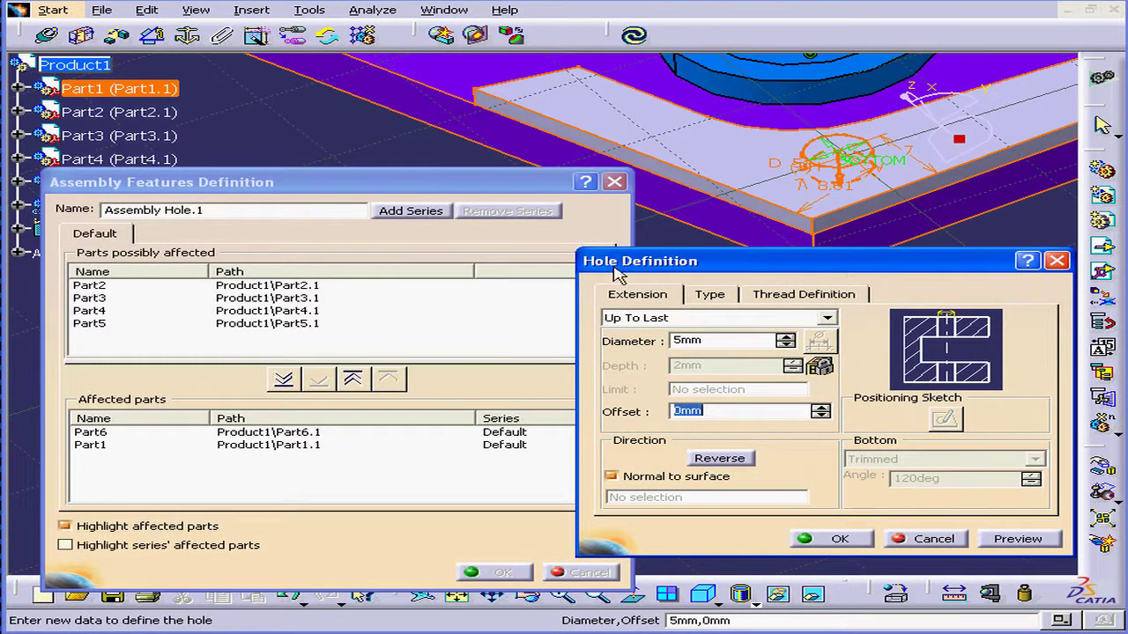
pyautogui.click(842, 539)
# Pan, zoom and orbit the view to inspect the new hole through both plates.
pyautogui.moveTo(843, 252); pyautogui.dragTo(685, 309, button='middle')
pyautogui.scroll(2, 693, 312)
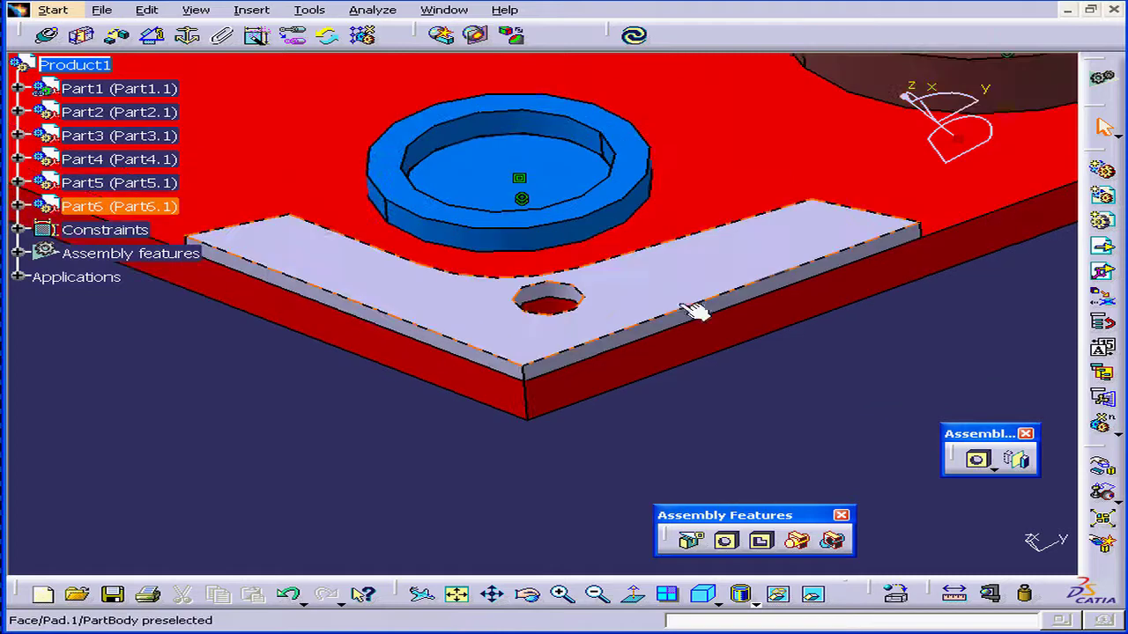
pyautogui.moveTo(595, 310); pyautogui.dragTo(662, 297, button='middle')
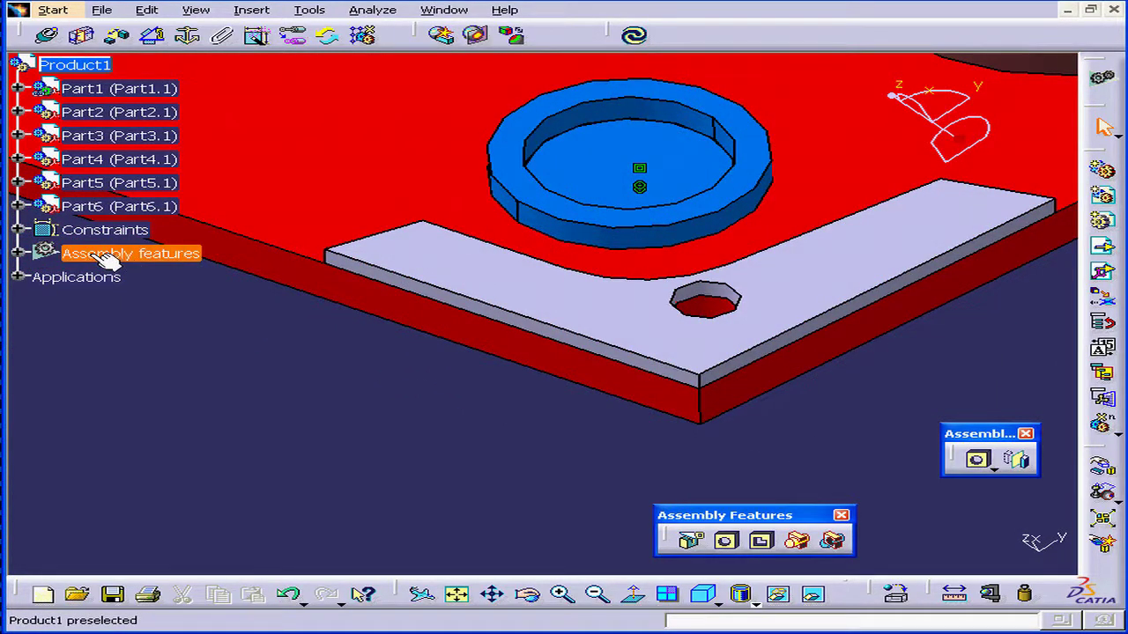
# Expand Assembly Hole.1 under Assembly features and Part6's PartBody in the tree.
pyautogui.click(17, 253)
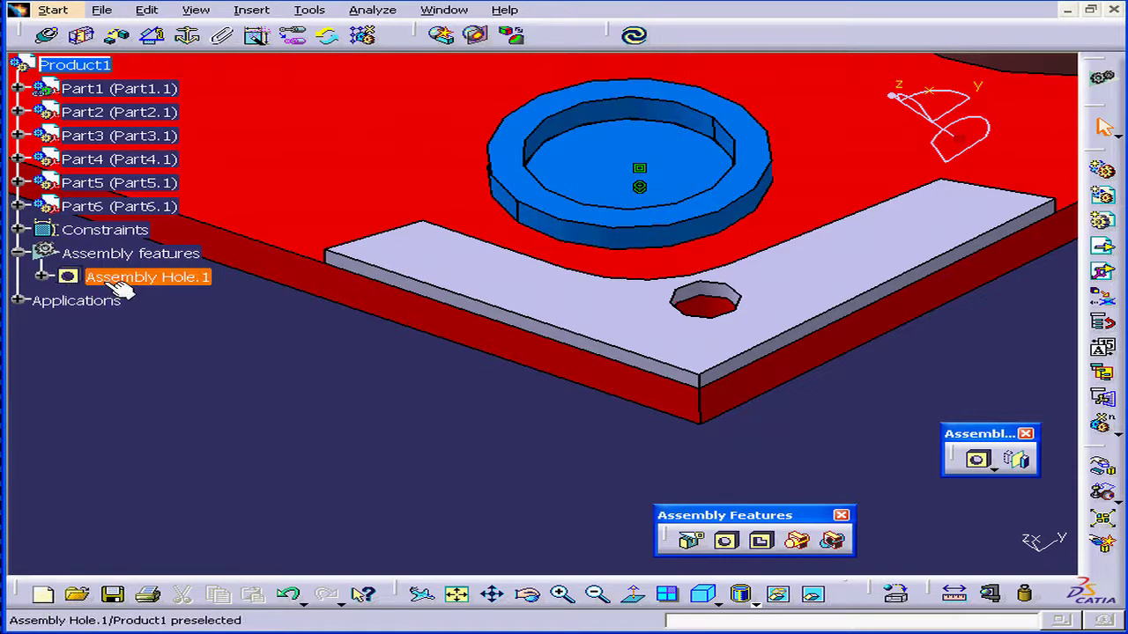
pyautogui.click(42, 276)
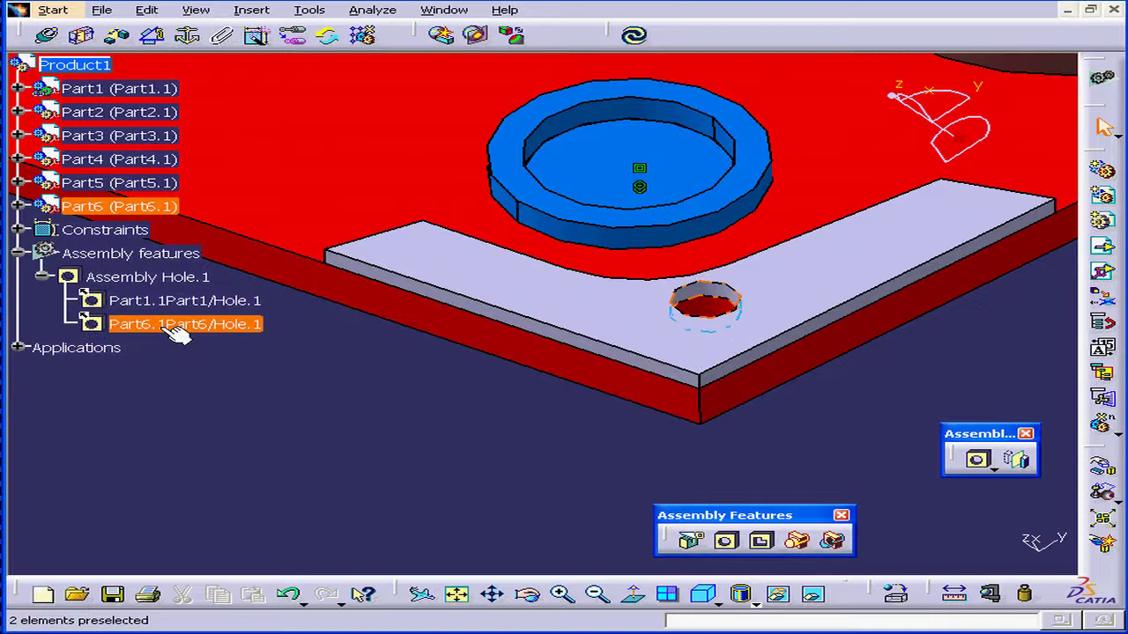
pyautogui.click(17, 206)
pyautogui.click(42, 229)
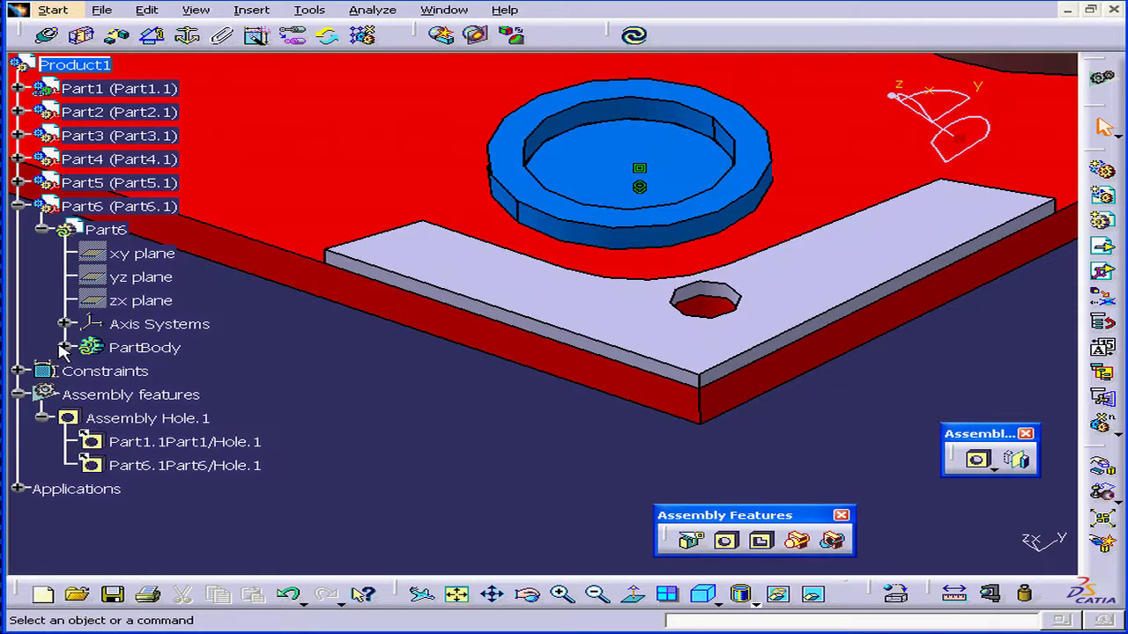
pyautogui.click(64, 347)
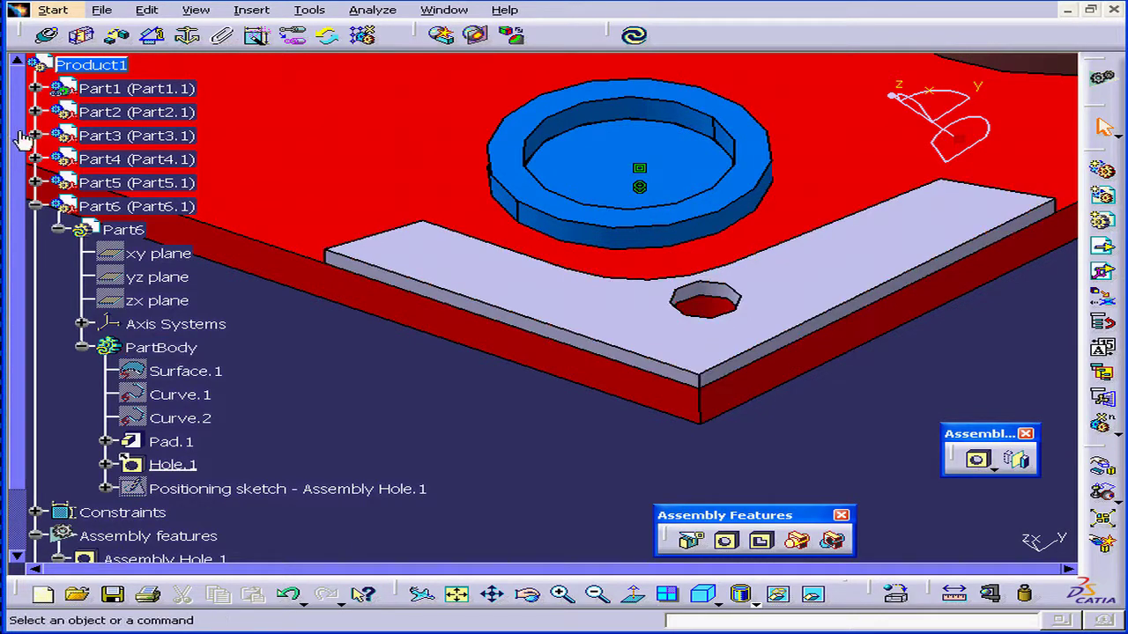
# Expand Part1's PartBody to reveal Hole.1, then update the whole assembly.
pyautogui.click(35, 89)
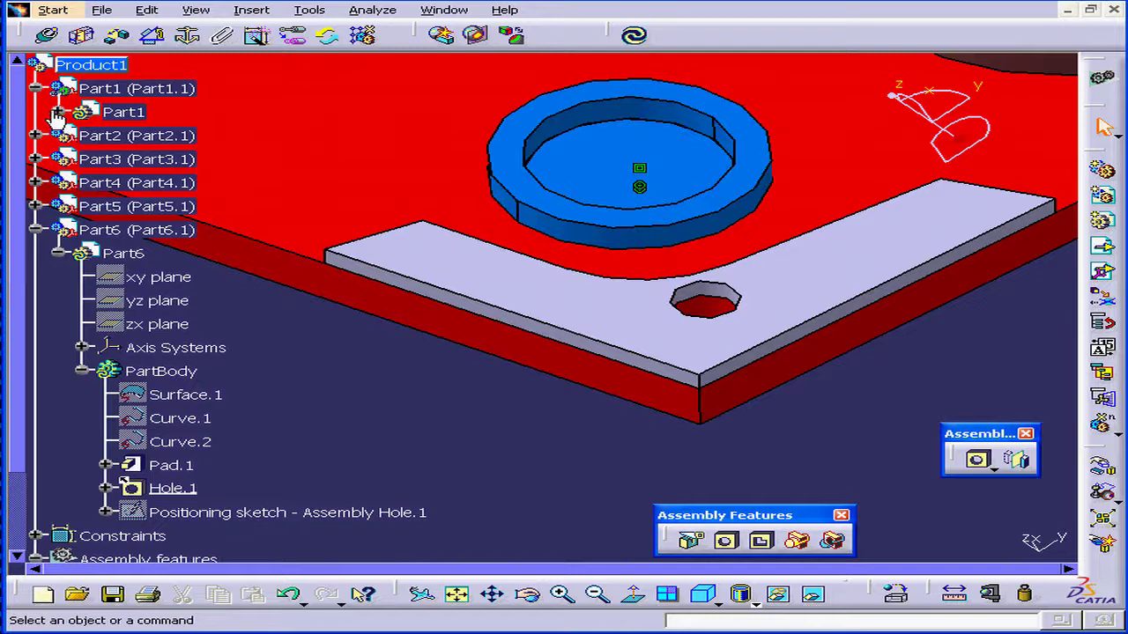
pyautogui.click(58, 112)
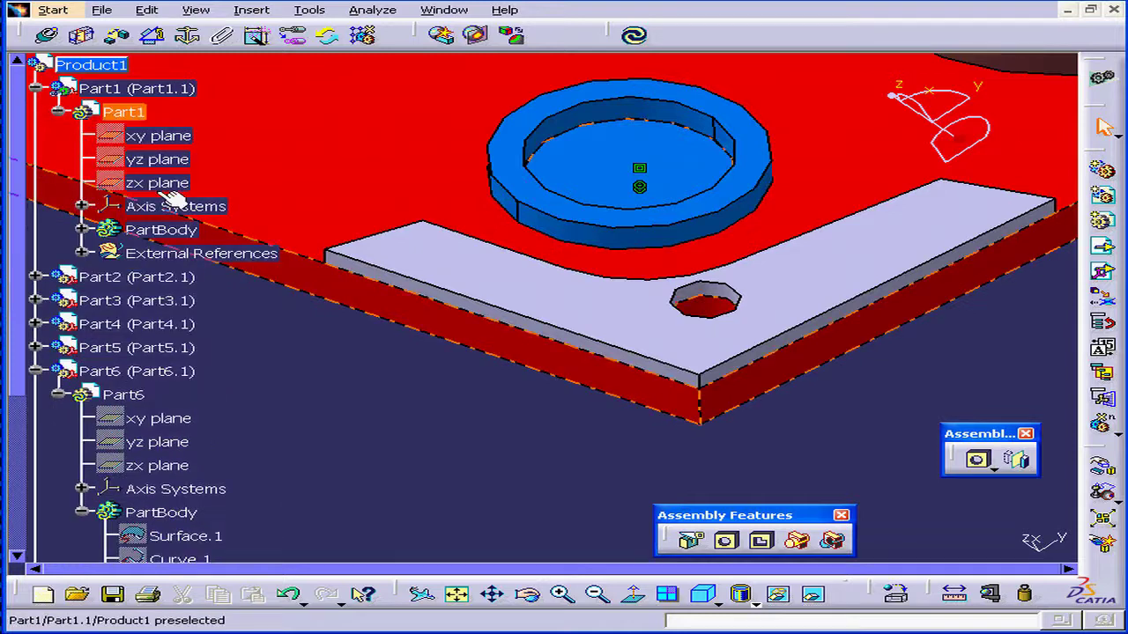
pyautogui.click(82, 229)
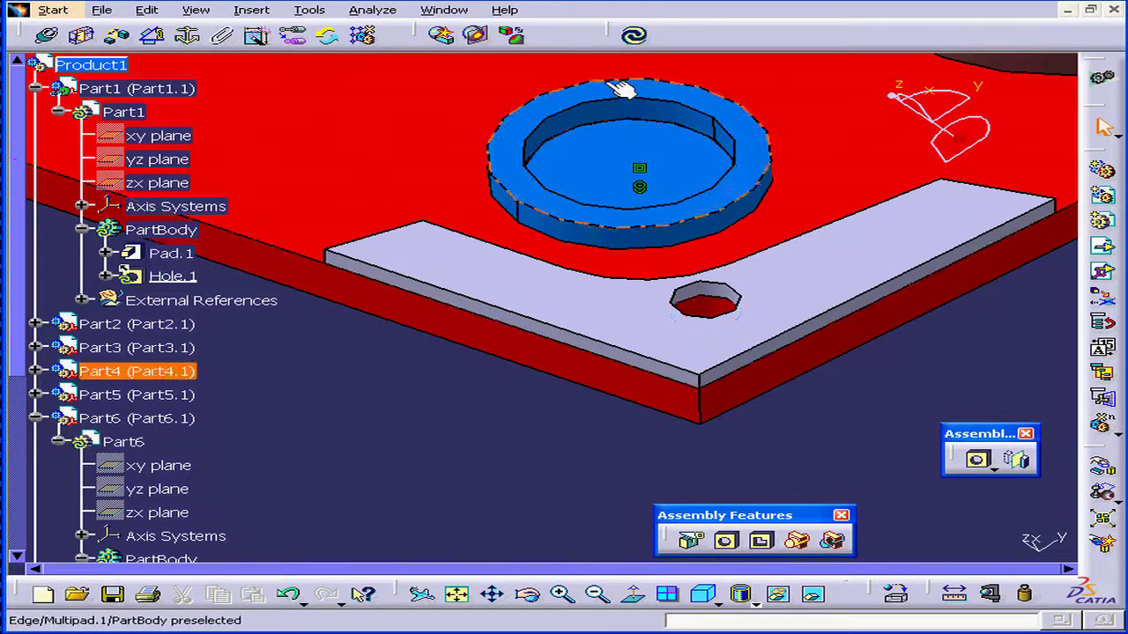
pyautogui.click(636, 38)
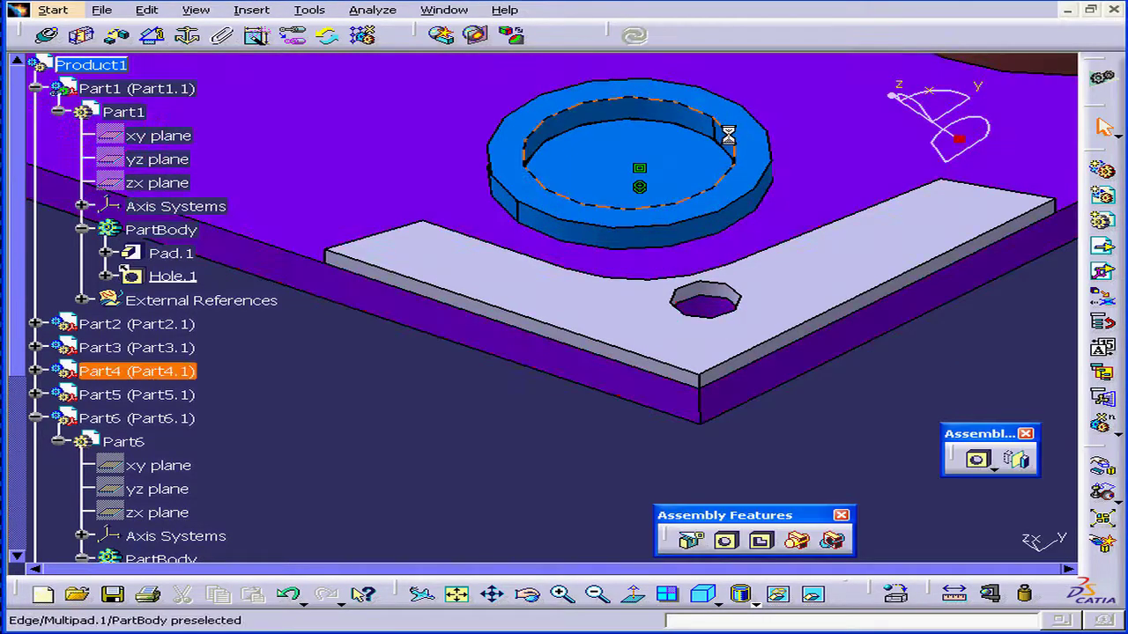
pyautogui.moveTo(774, 288); pyautogui.dragTo(723, 460, button='middle')
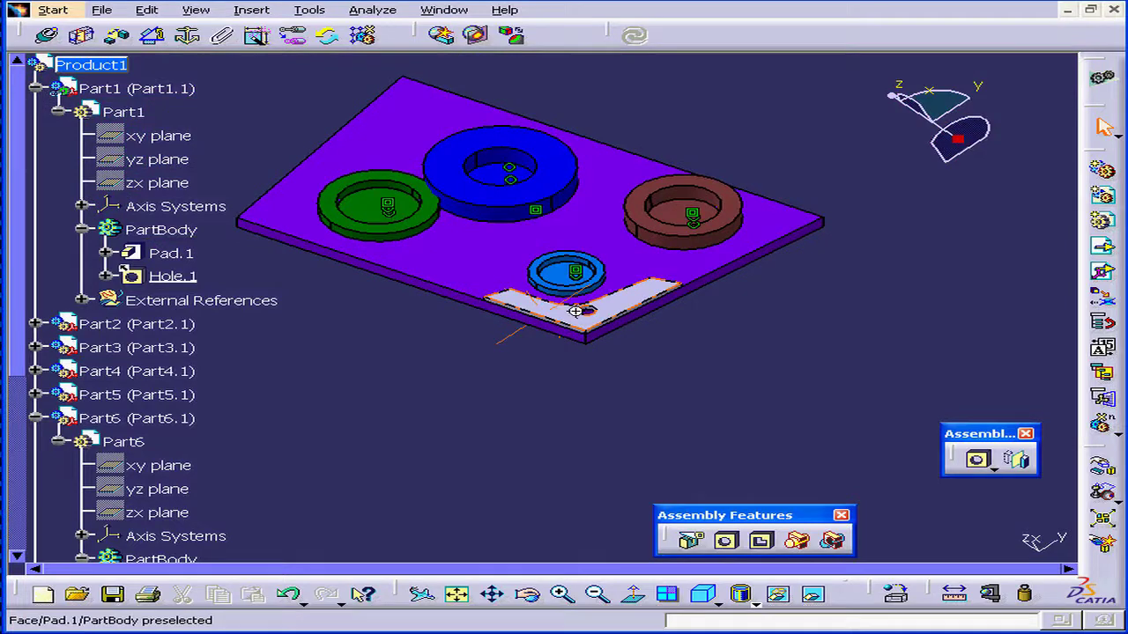